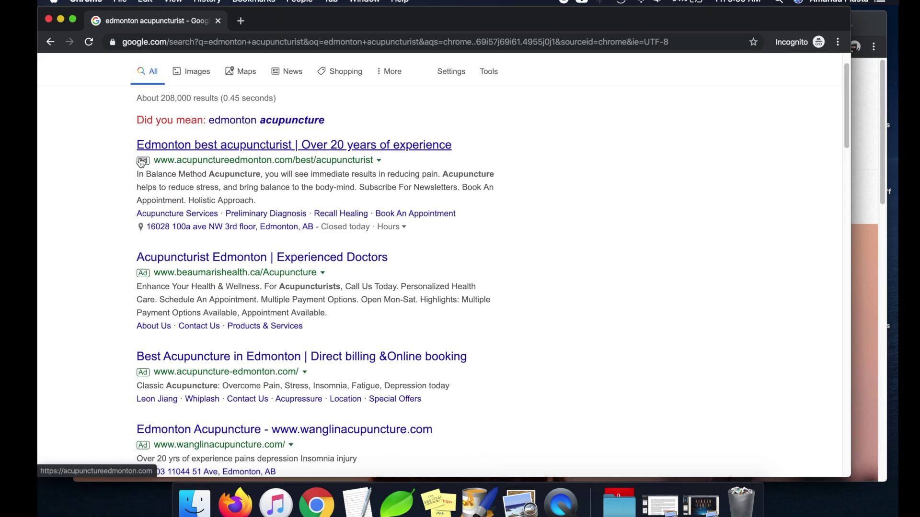
Step: Highlight the Ad label on the first 'edmonton acupuncturist' result, then scroll to the local map pack
{"action": "double_click", "coordinate": [147, 201]}
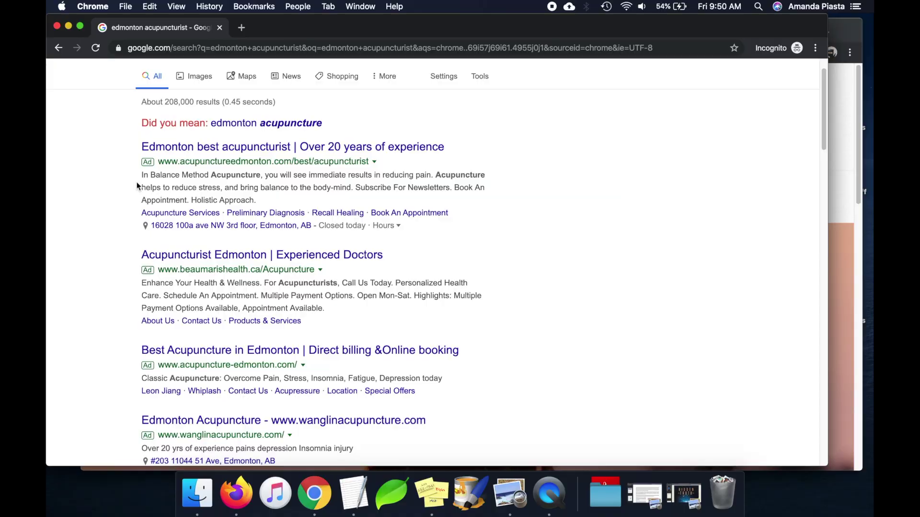
{"action": "scroll", "coordinate": [186, 211], "scroll_direction": "down", "scroll_amount": 3}
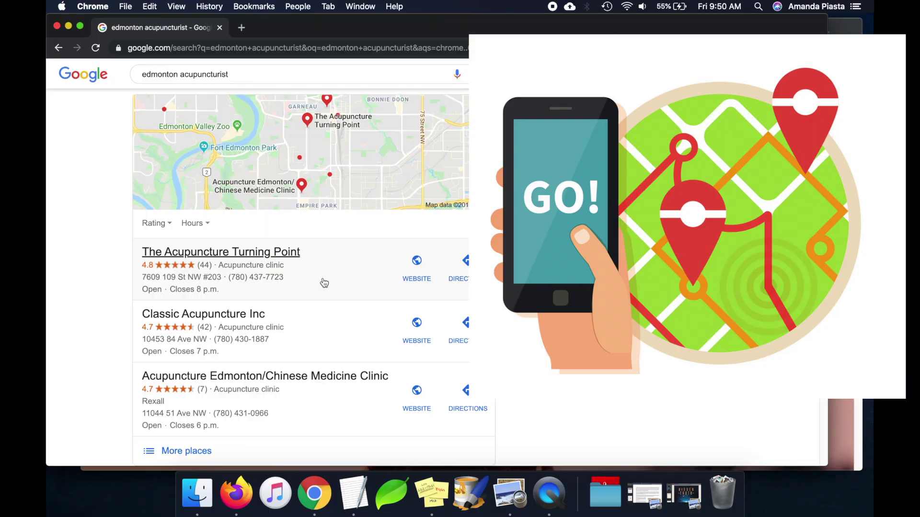
{"action": "scroll", "coordinate": [324, 282], "scroll_direction": "up", "scroll_amount": 1}
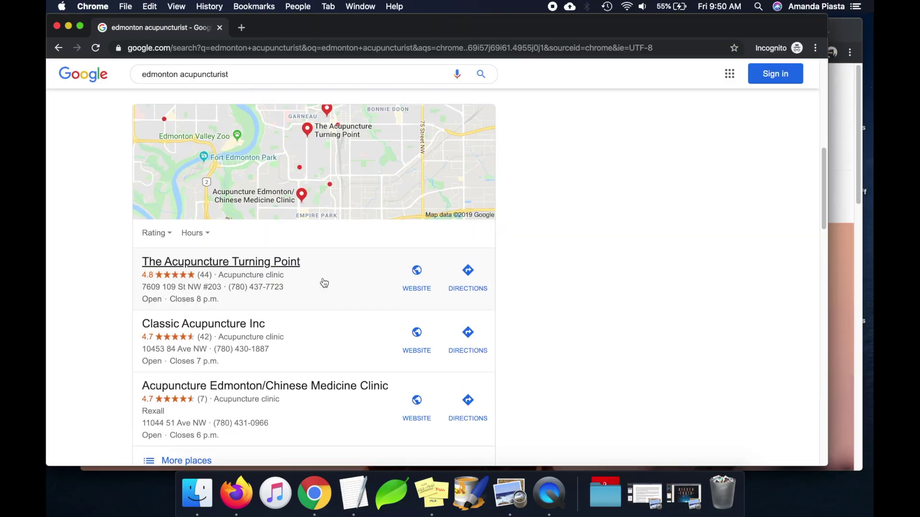
Step: Scroll through the Edmonton acupuncture clinic map list and go to its next page
{"action": "scroll", "coordinate": [324, 282], "scroll_direction": "down", "scroll_amount": 3}
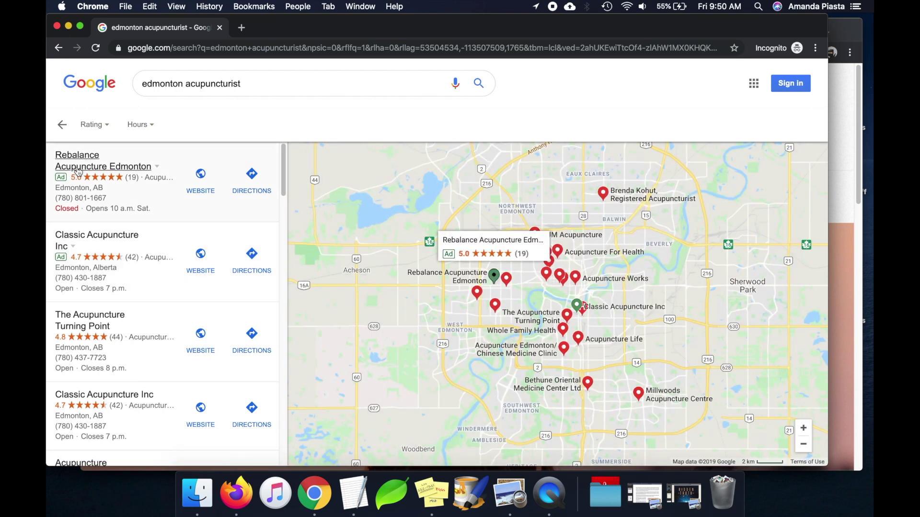
{"action": "scroll", "coordinate": [100, 258], "scroll_direction": "down", "scroll_amount": 10}
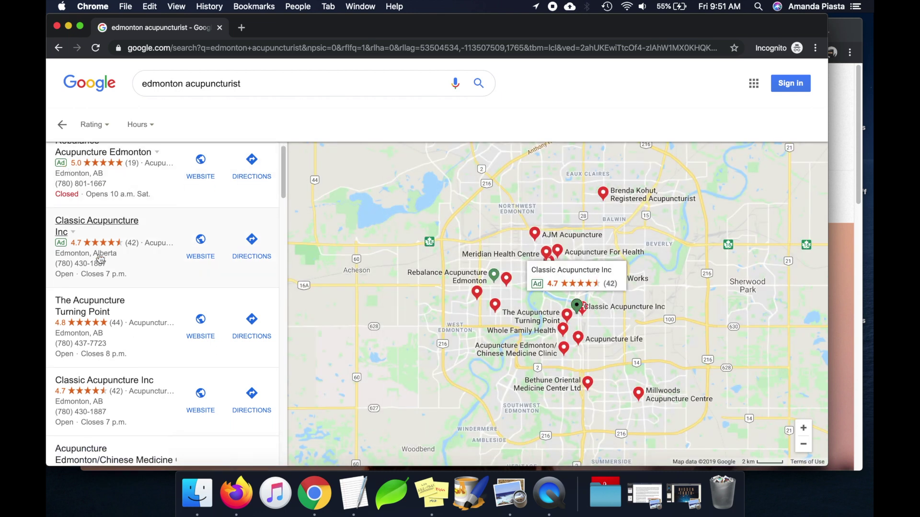
{"action": "scroll", "coordinate": [100, 258], "scroll_direction": "down", "scroll_amount": 15}
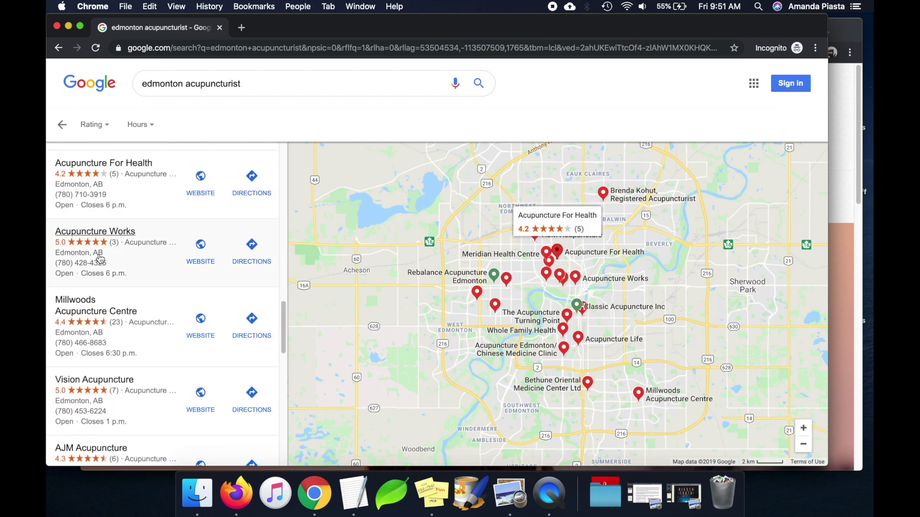
{"action": "scroll", "coordinate": [100, 259], "scroll_direction": "down", "scroll_amount": 10}
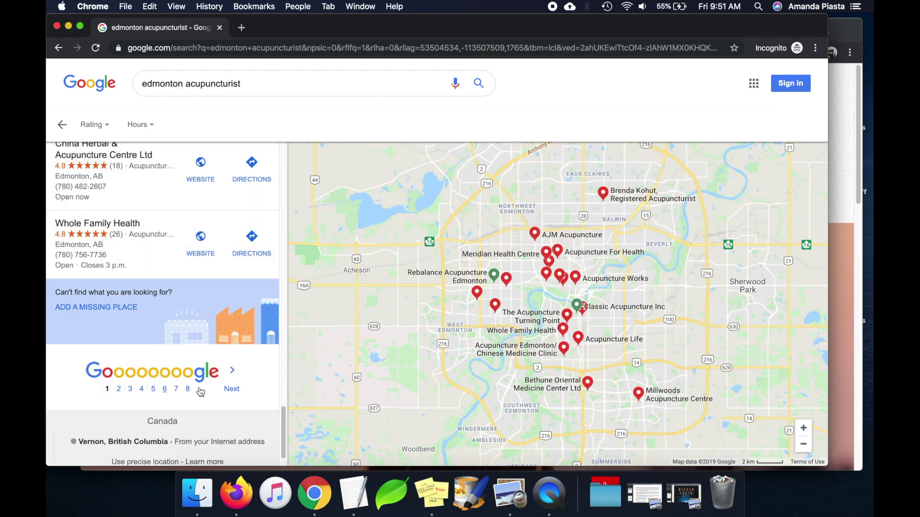
{"action": "left_click", "coordinate": [233, 382]}
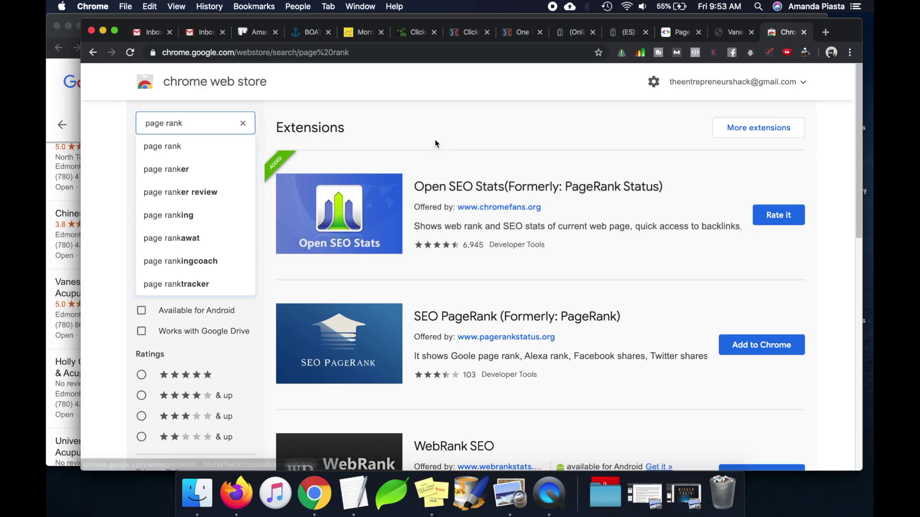
Step: Confirm Open SEO Stats is already added, then return to the competitor clinic's website
{"action": "left_click", "coordinate": [416, 182]}
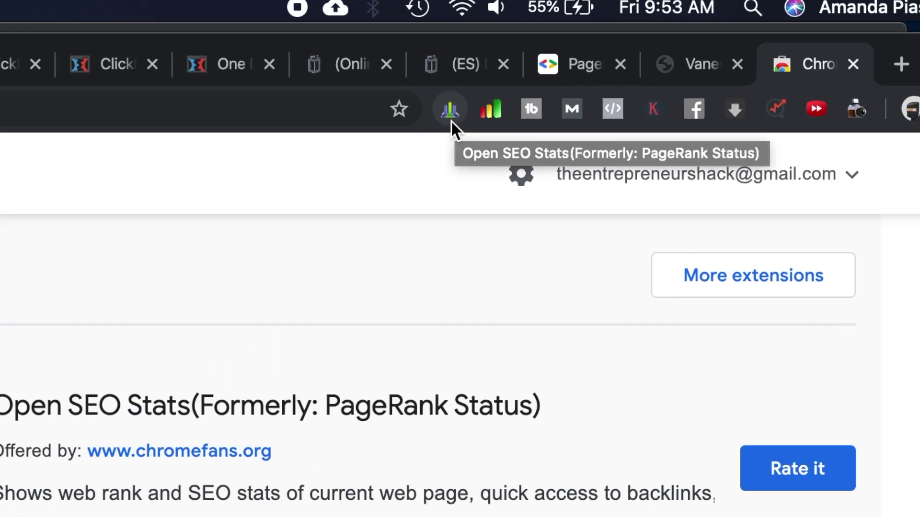
{"action": "key", "text": "super+w"}
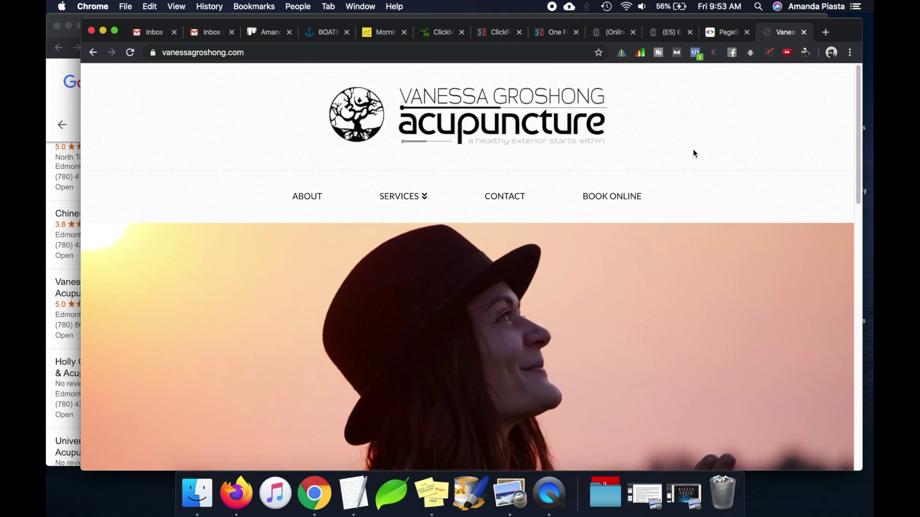
Step: Show the competitor site's Open SEO Stats Page Info: title, 143-character meta description, no keywords
{"action": "left_click", "coordinate": [622, 53]}
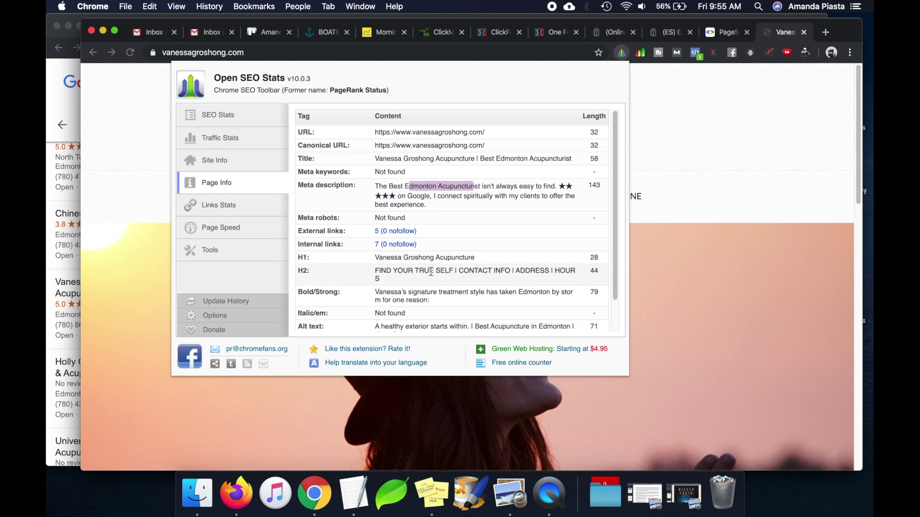
Step: Check the Alt text and Body text rows in Page Info, then close the Open SEO Stats panel
{"action": "scroll", "coordinate": [428, 280], "scroll_direction": "down", "scroll_amount": 2}
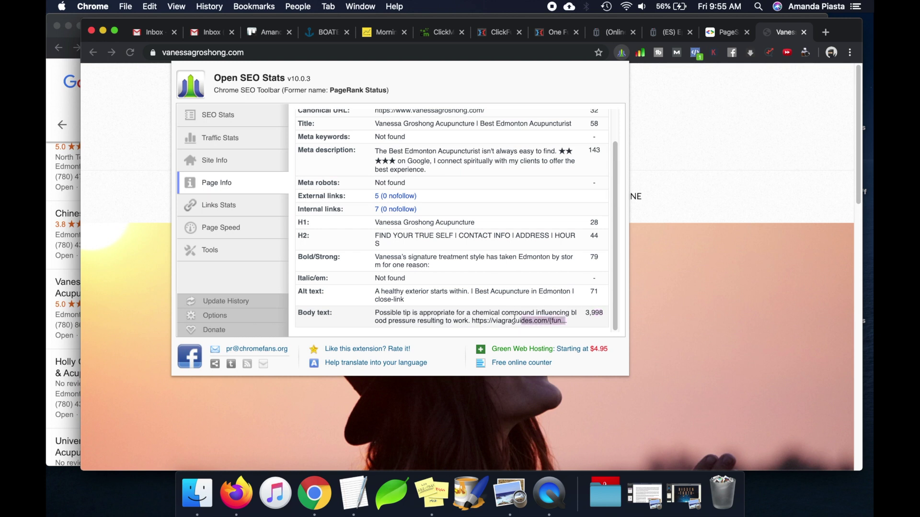
{"action": "left_click", "coordinate": [744, 146]}
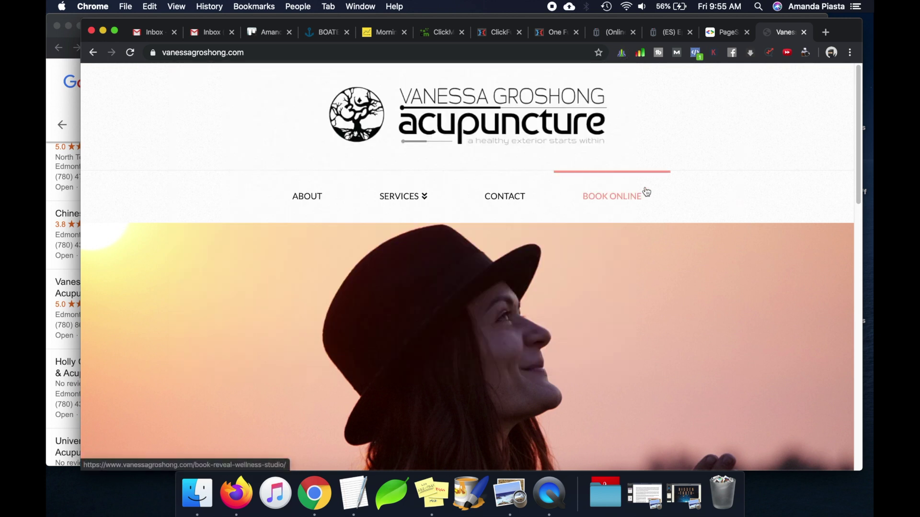
Step: Search the clinic's homepage for 'edmonton acup' with find-in-page
{"action": "key", "text": "super+f"}
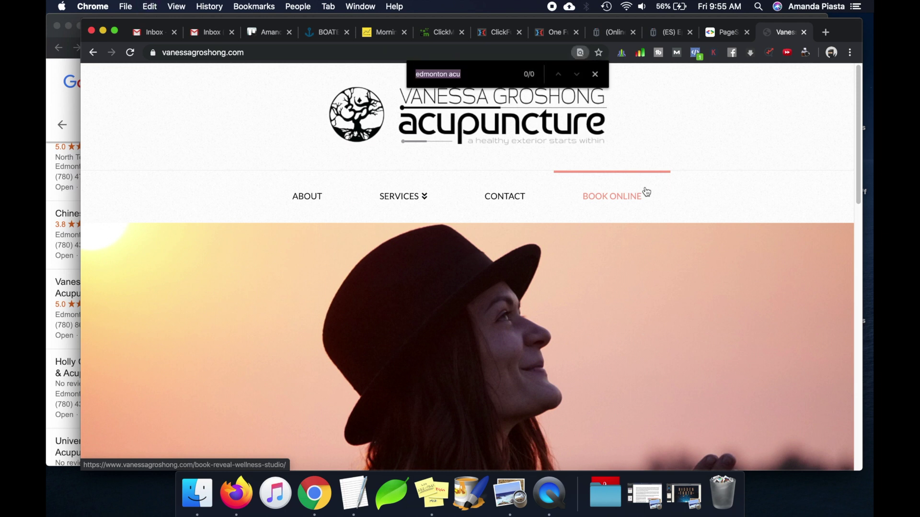
{"action": "type", "text": "e"}
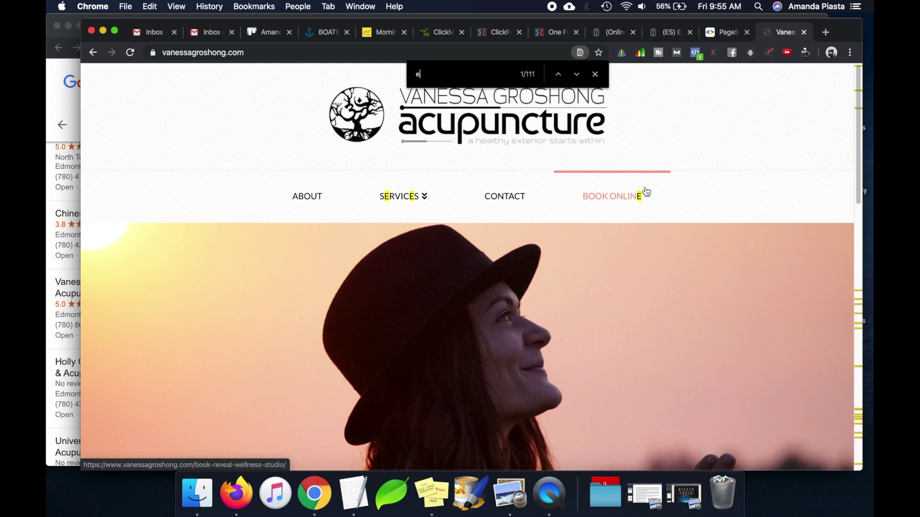
{"action": "type", "text": "dmonton"}
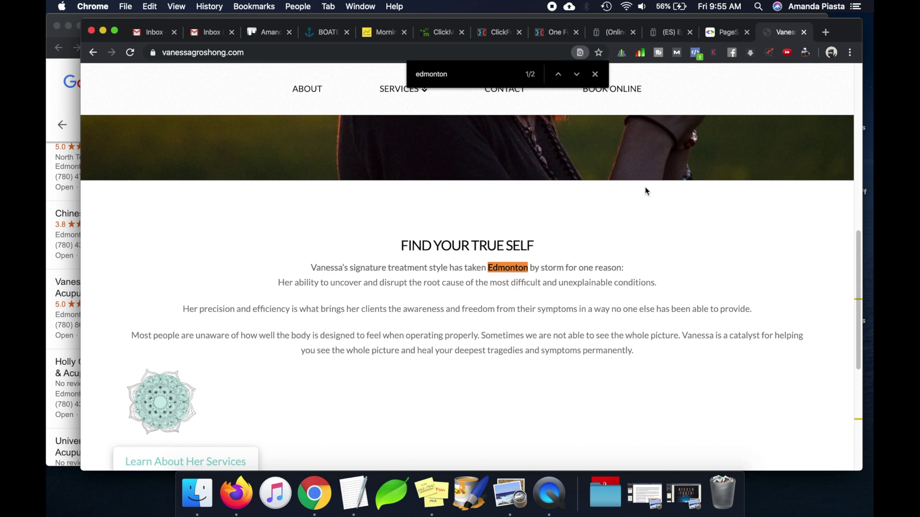
{"action": "type", "text": " acup"}
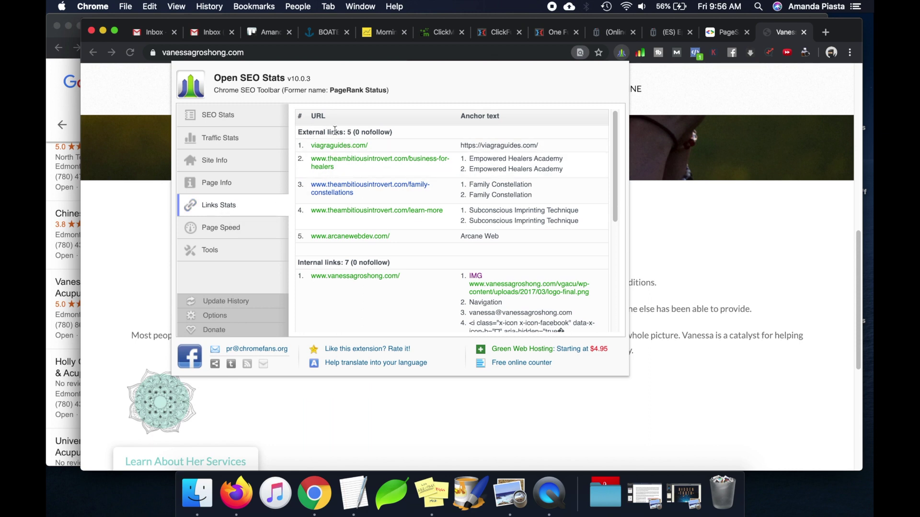
Step: Scan the site's Links Stats list and check its 2.44-second page load time
{"action": "scroll", "coordinate": [343, 162], "scroll_direction": "down", "scroll_amount": 3}
{"action": "scroll", "coordinate": [331, 204], "scroll_direction": "up", "scroll_amount": 3}
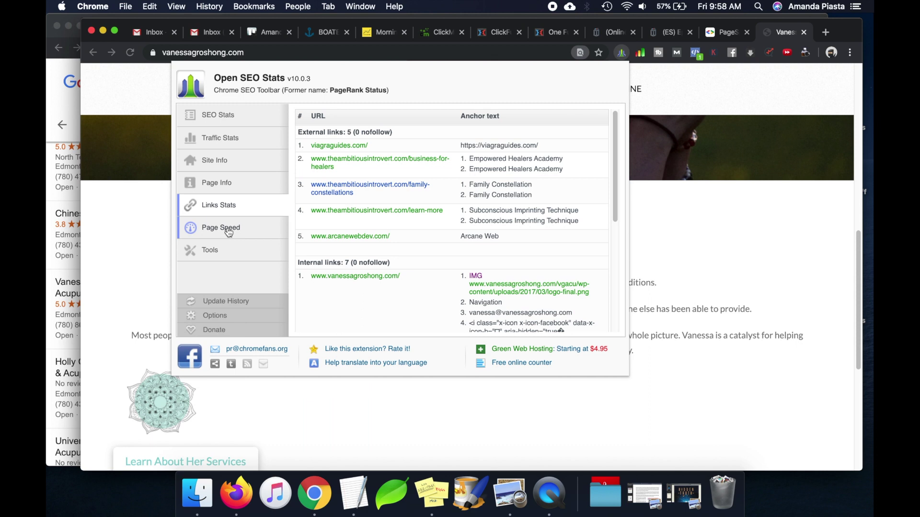
{"action": "left_click", "coordinate": [229, 232]}
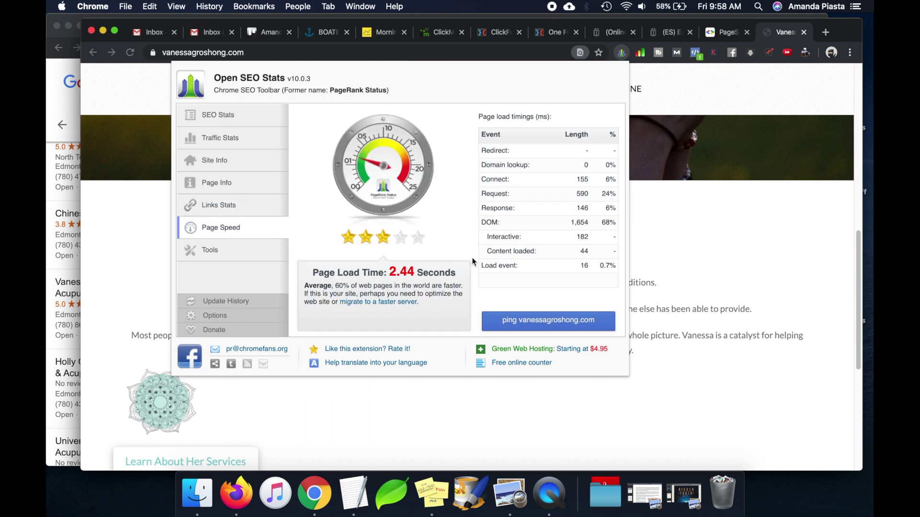
{"action": "left_click", "coordinate": [718, 34]}
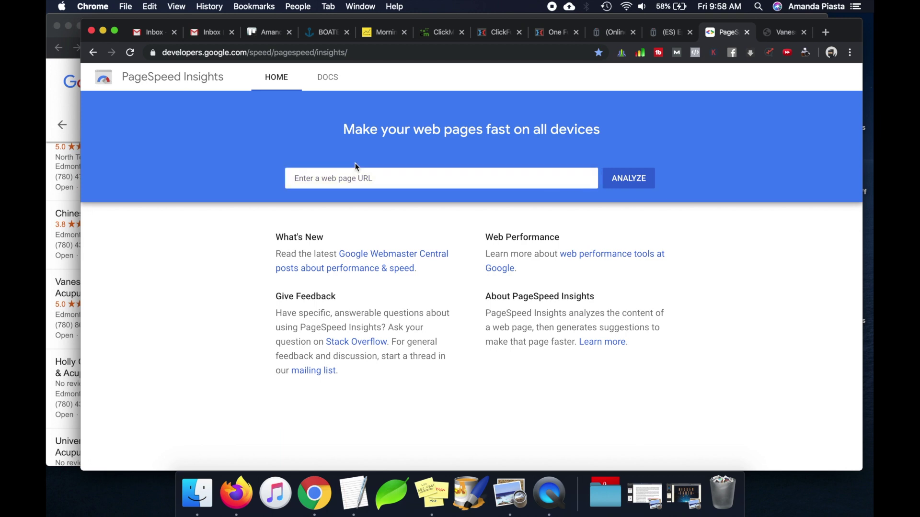
Step: Paste the clinic's website URL into PageSpeed Insights and run the speed analysis
{"action": "left_click", "coordinate": [346, 182]}
{"action": "type", "text": "https://www.vanessagroshong.com"}
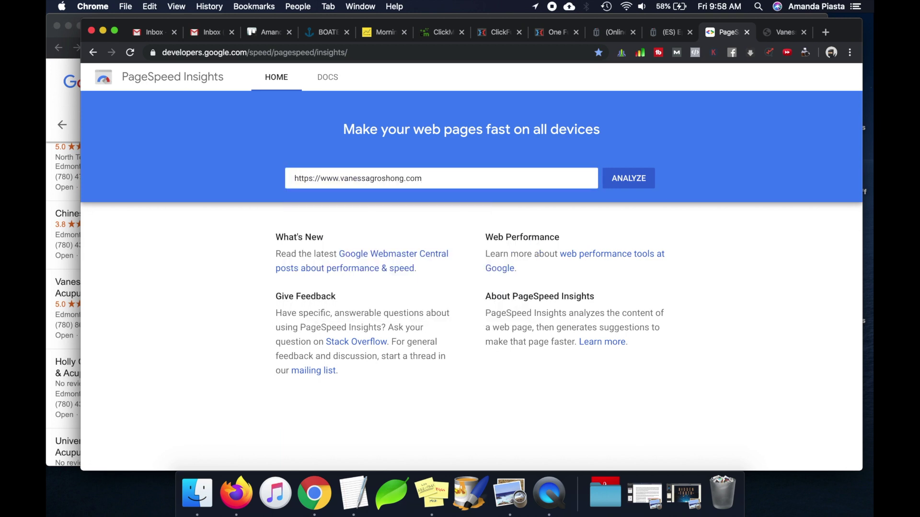
{"action": "key", "text": "Return"}
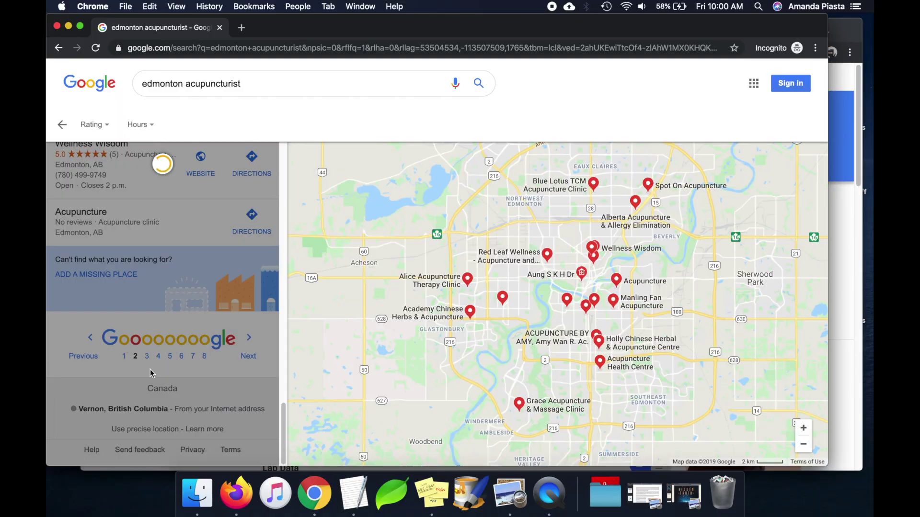
{"action": "scroll", "coordinate": [158, 276], "scroll_direction": "up", "scroll_amount": 10}
Step: Copy The Acupuncture Turning Point's website link from its map listing and load it in a new tab
{"action": "scroll", "coordinate": [166, 232], "scroll_direction": "down", "scroll_amount": 5}
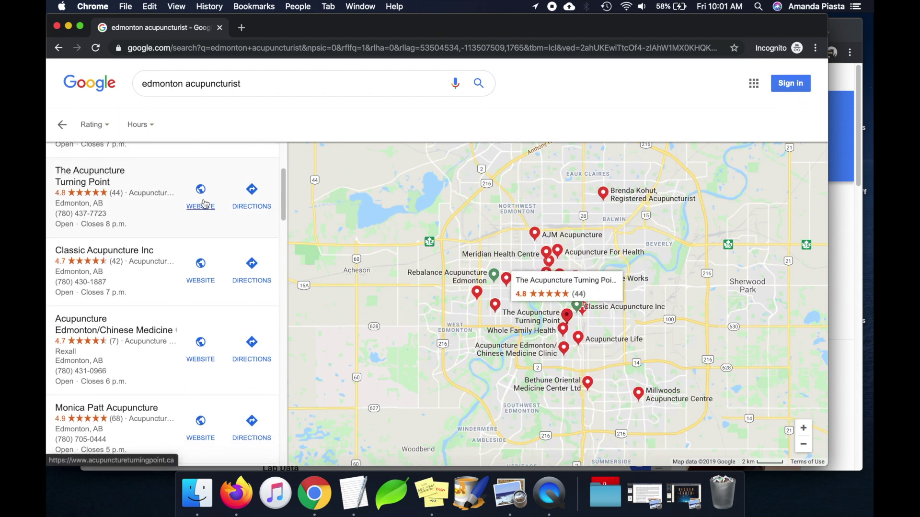
{"action": "right_click", "coordinate": [201, 196]}
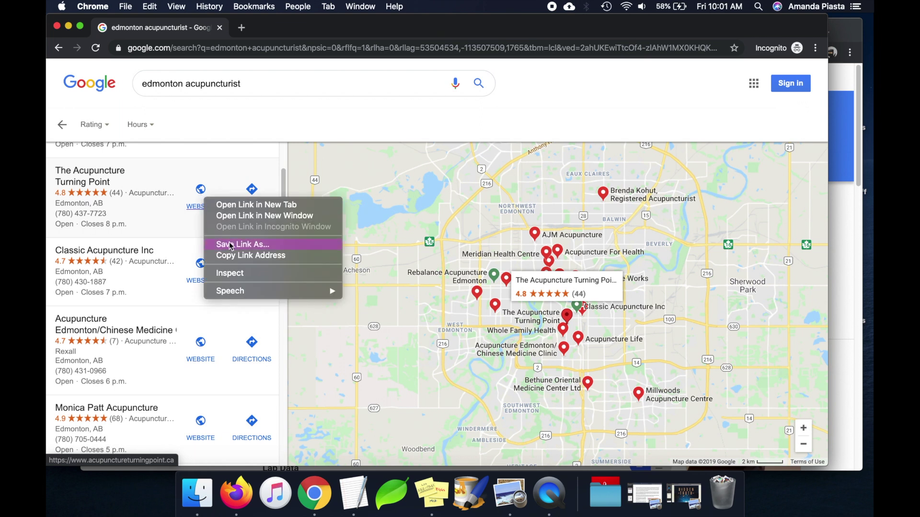
{"action": "left_click", "coordinate": [235, 255]}
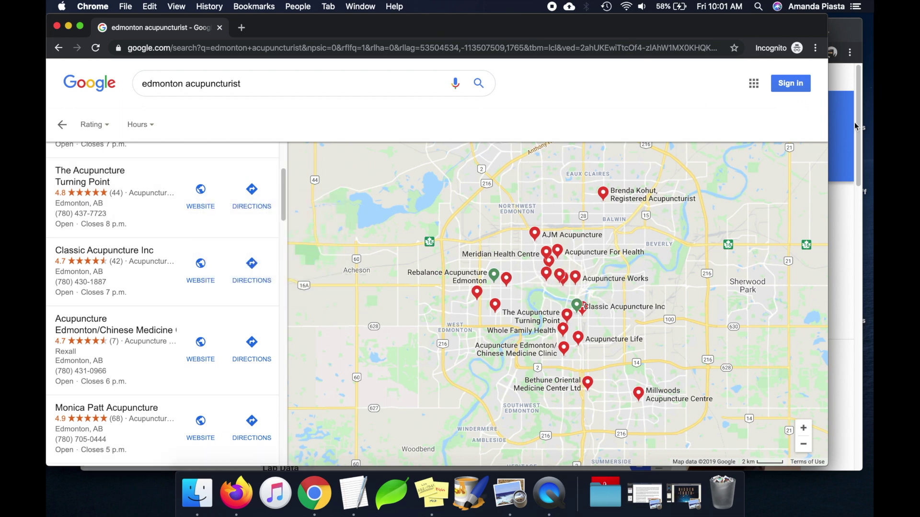
{"action": "left_click", "coordinate": [857, 127]}
{"action": "left_click", "coordinate": [830, 34]}
{"action": "key", "text": "super+v"}
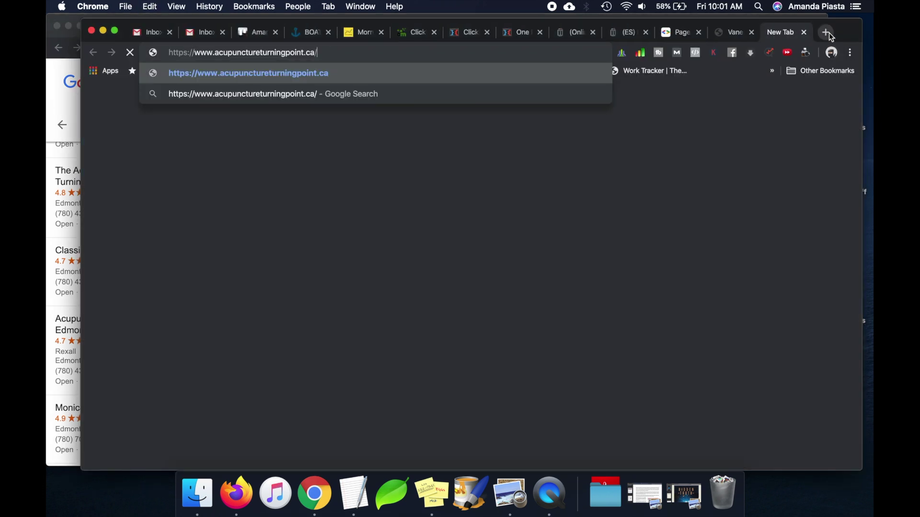
{"action": "key", "text": "Return"}
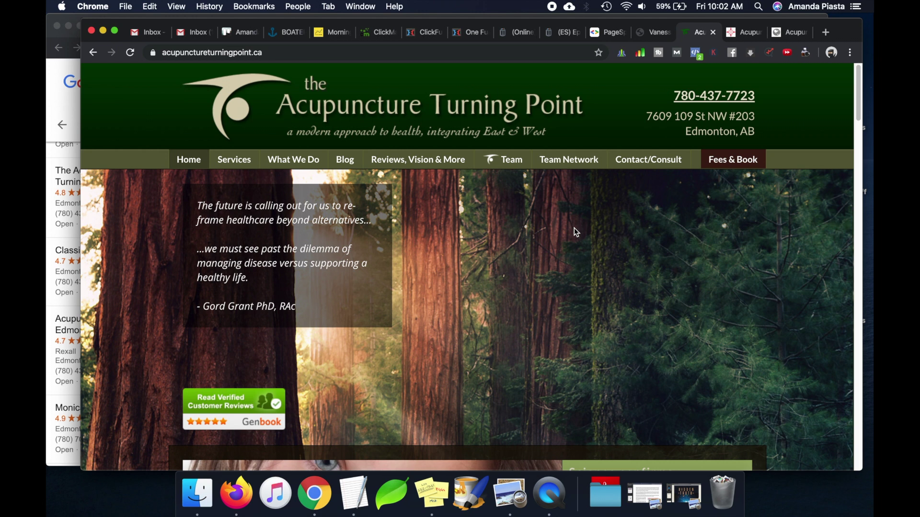
Step: Show Open SEO Stats for The Acupuncture Turning Point: 48-character title, no meta description or keywords
{"action": "left_click", "coordinate": [621, 52]}
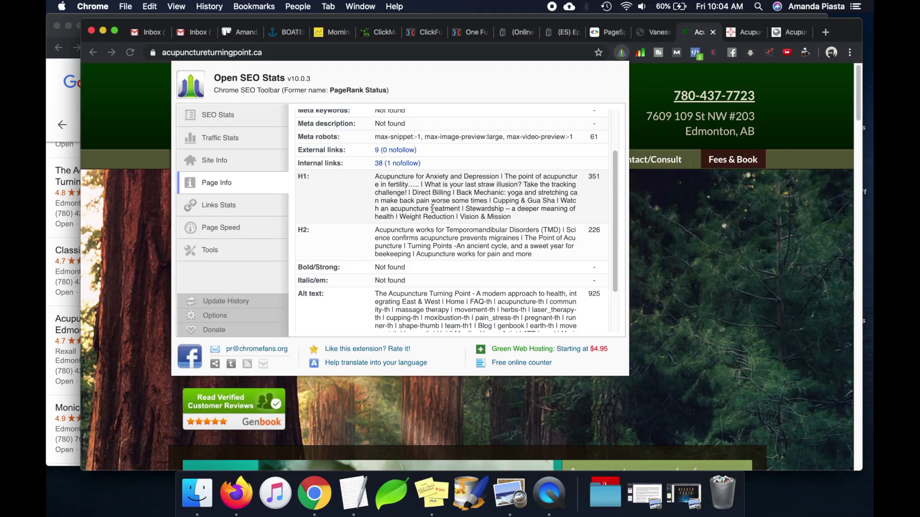
Step: Scroll Turning Point's Page Info to its 925-character alt text and 11,879-character body text
{"action": "scroll", "coordinate": [463, 223], "scroll_direction": "down", "scroll_amount": 2}
Step: Finish reviewing Turning Point's headings and body text, then reopen the Open SEO Stats popup
{"action": "scroll", "coordinate": [464, 223], "scroll_direction": "down", "scroll_amount": 2}
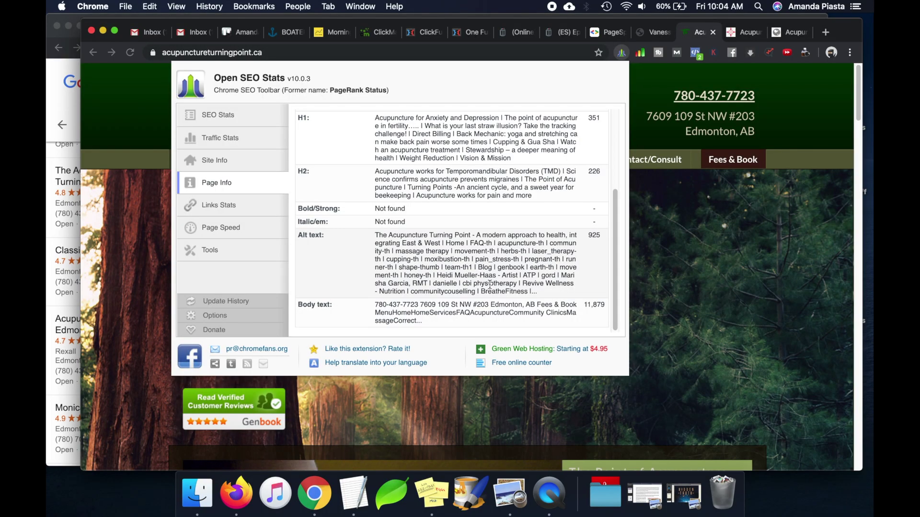
{"action": "left_click", "coordinate": [639, 225]}
{"action": "left_click", "coordinate": [621, 52]}
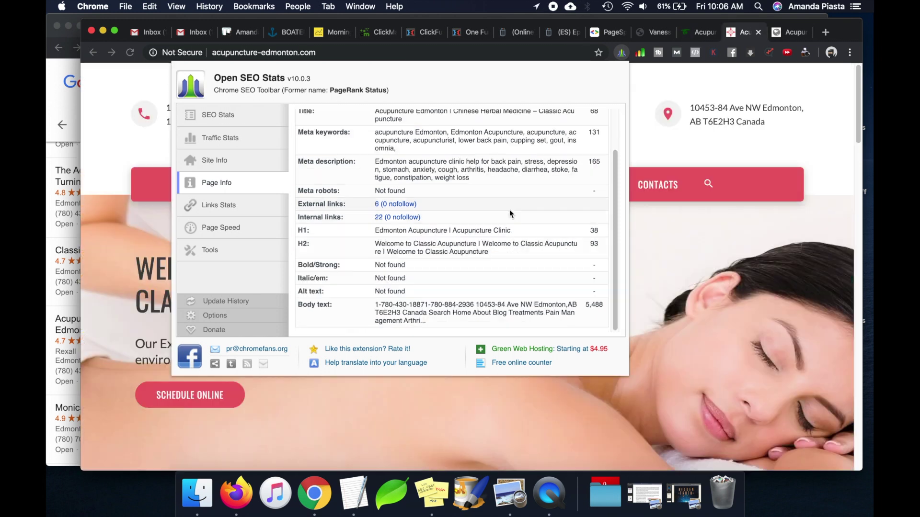
Step: Review Classic Acupuncture's Page Info: 165-character meta description, 22 internal links, 5,488-character body text
{"action": "scroll", "coordinate": [509, 208], "scroll_direction": "up", "scroll_amount": 2}
{"action": "scroll", "coordinate": [509, 208], "scroll_direction": "down", "scroll_amount": 1}
{"action": "scroll", "coordinate": [510, 209], "scroll_direction": "down", "scroll_amount": 1}
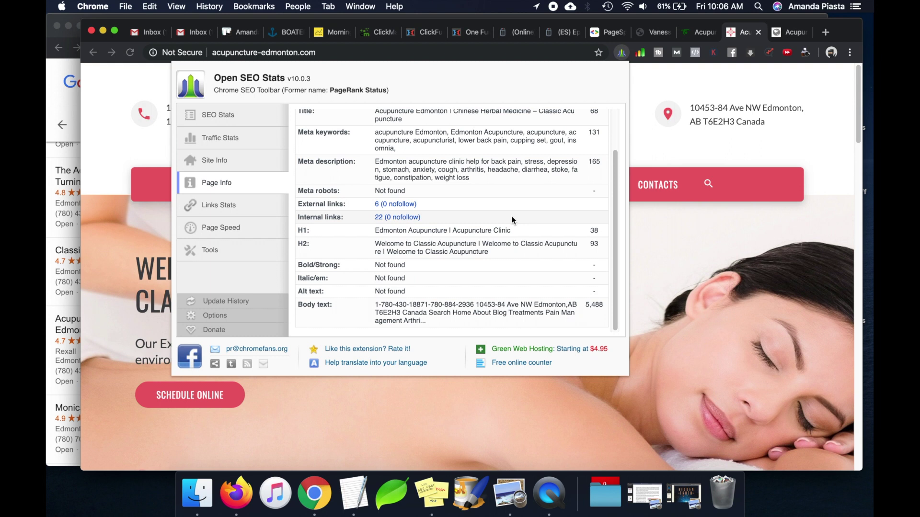